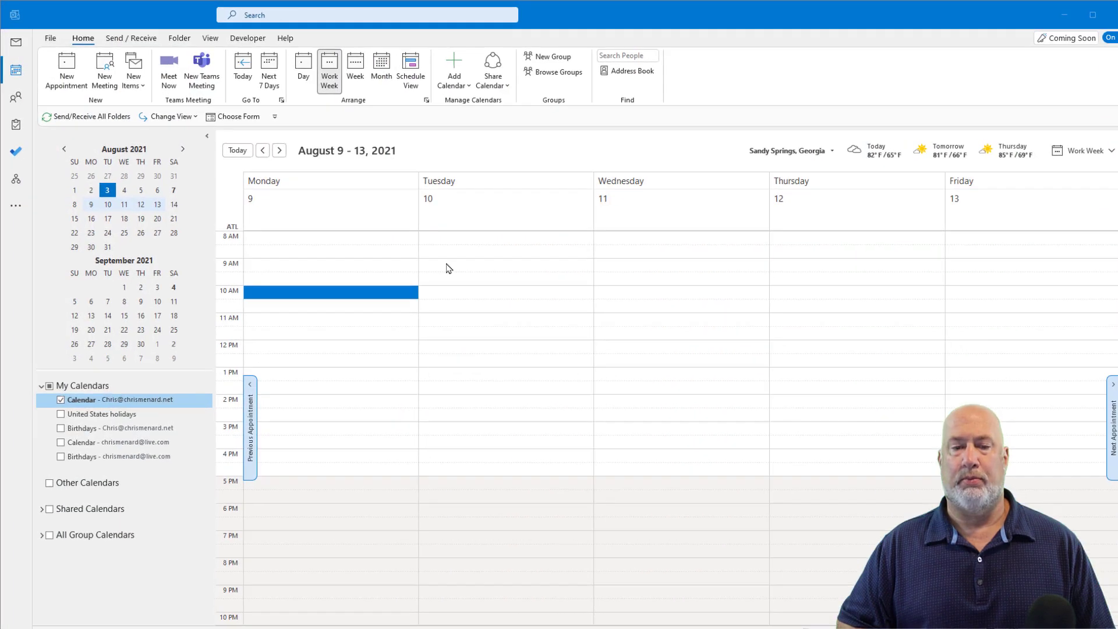
right_click(401, 292)
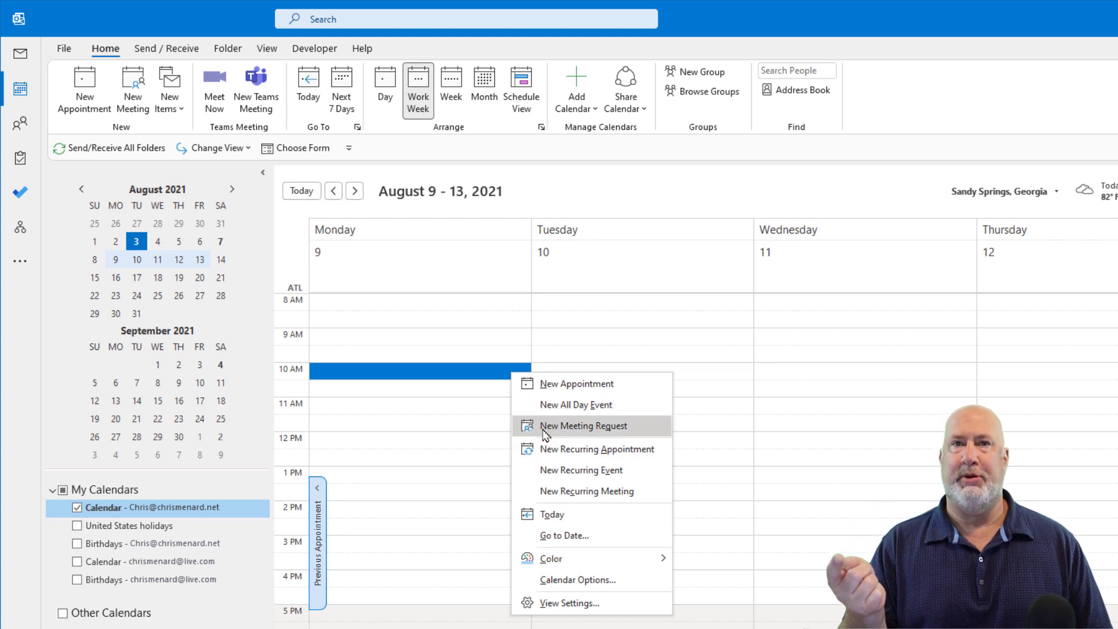
left_click(585, 495)
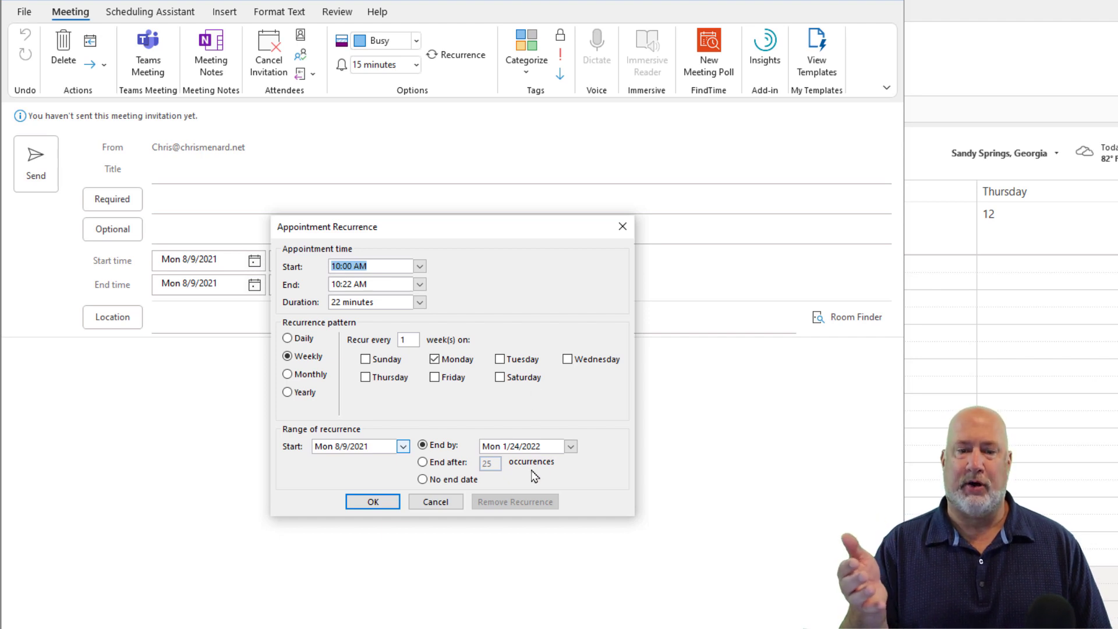
left_click(443, 500)
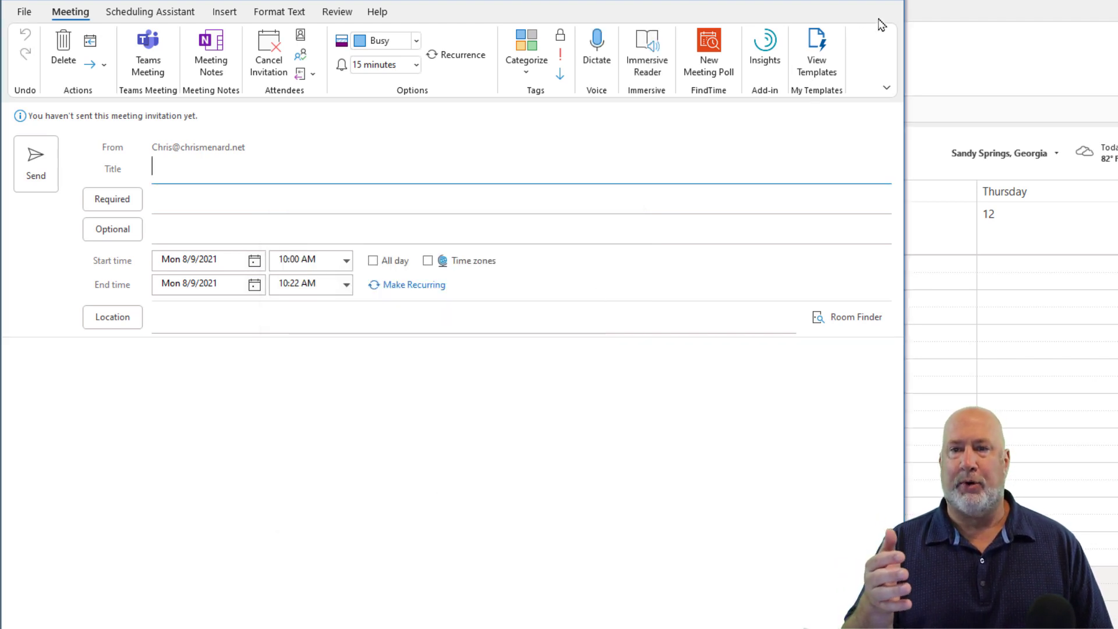
key("Escape")
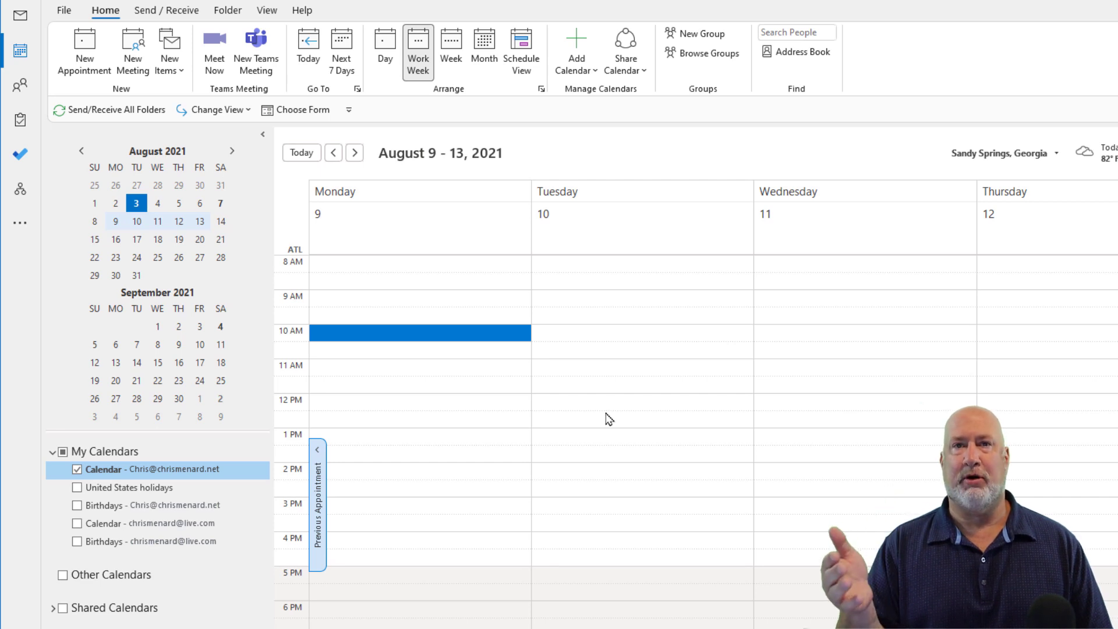
Create a meeting request for Monday, August 9, 2021 at 10:00 AM, titled "Excel Essential Training".
right_click(487, 333)
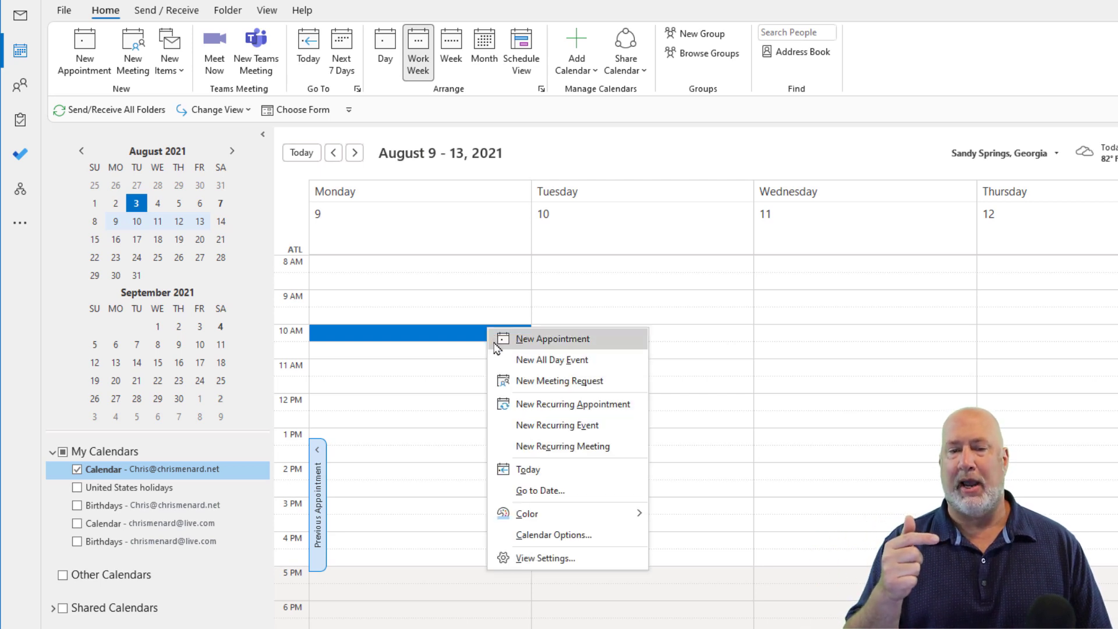
left_click(523, 385)
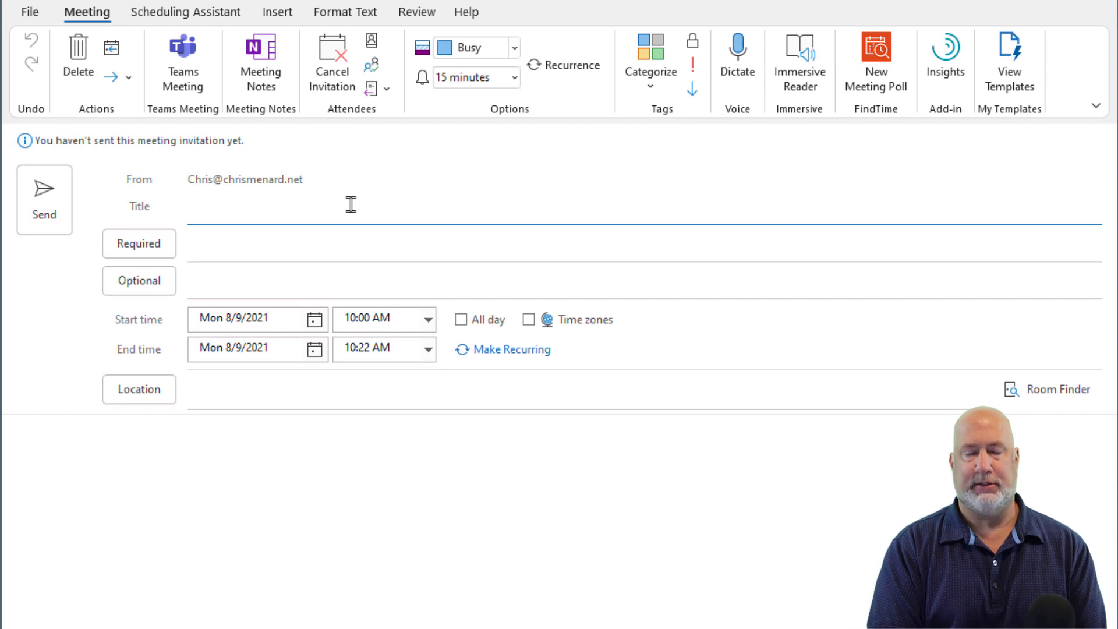
type("Excel E")
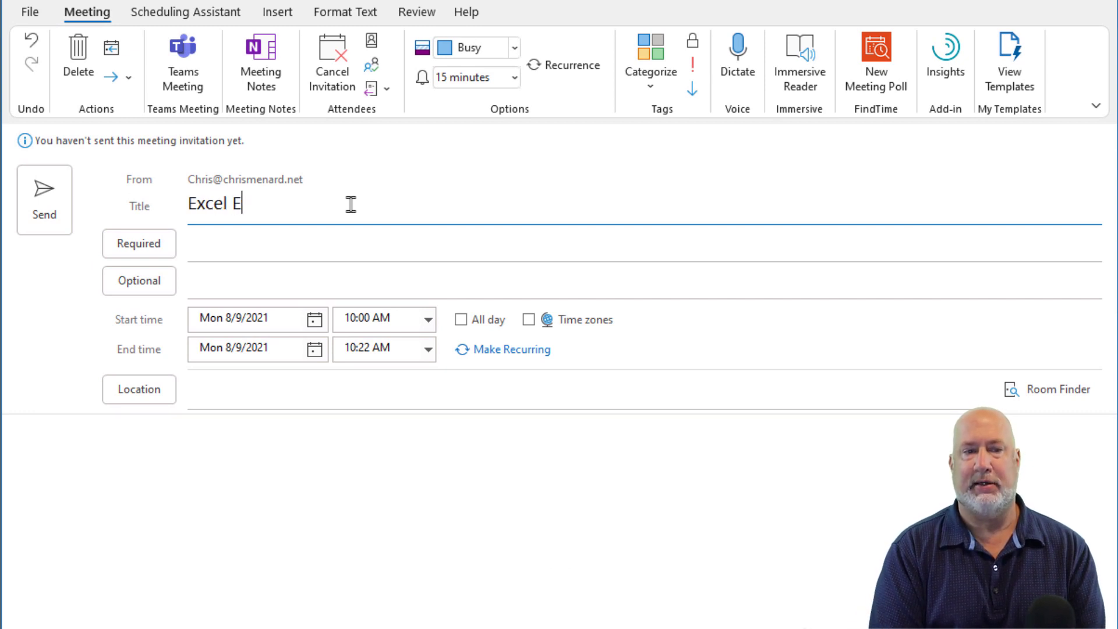
type("ssentia")
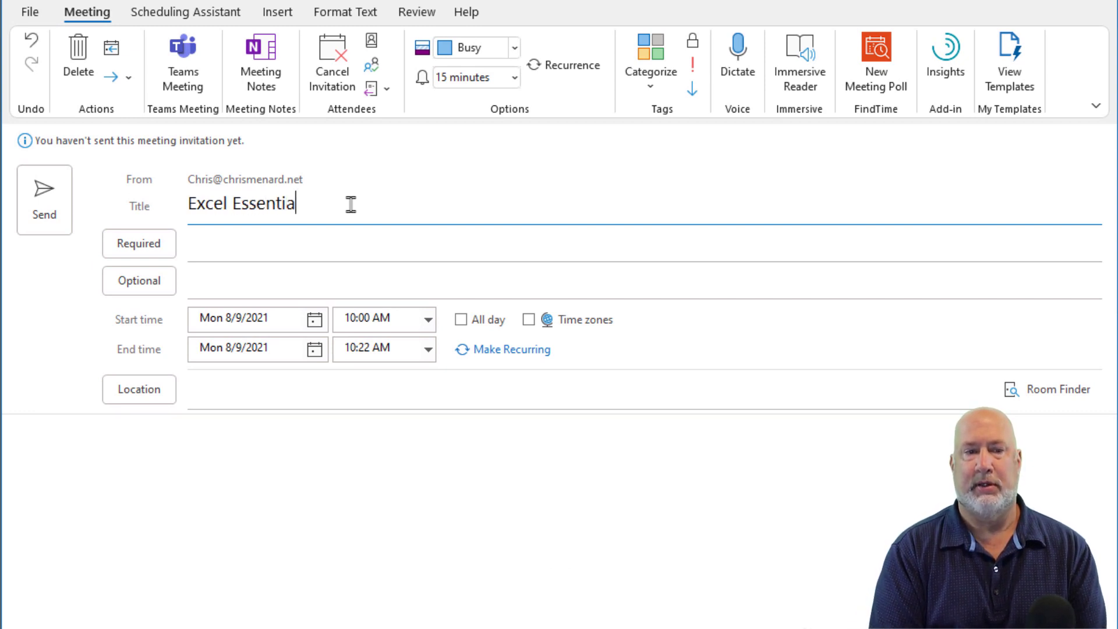
type("l Training")
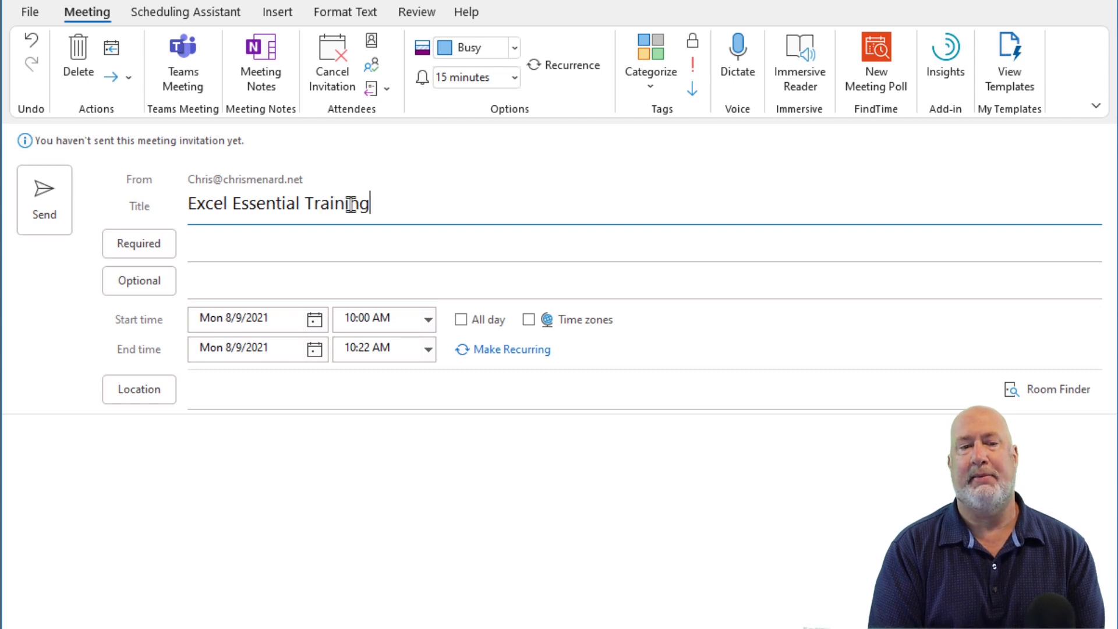
key("Tab")
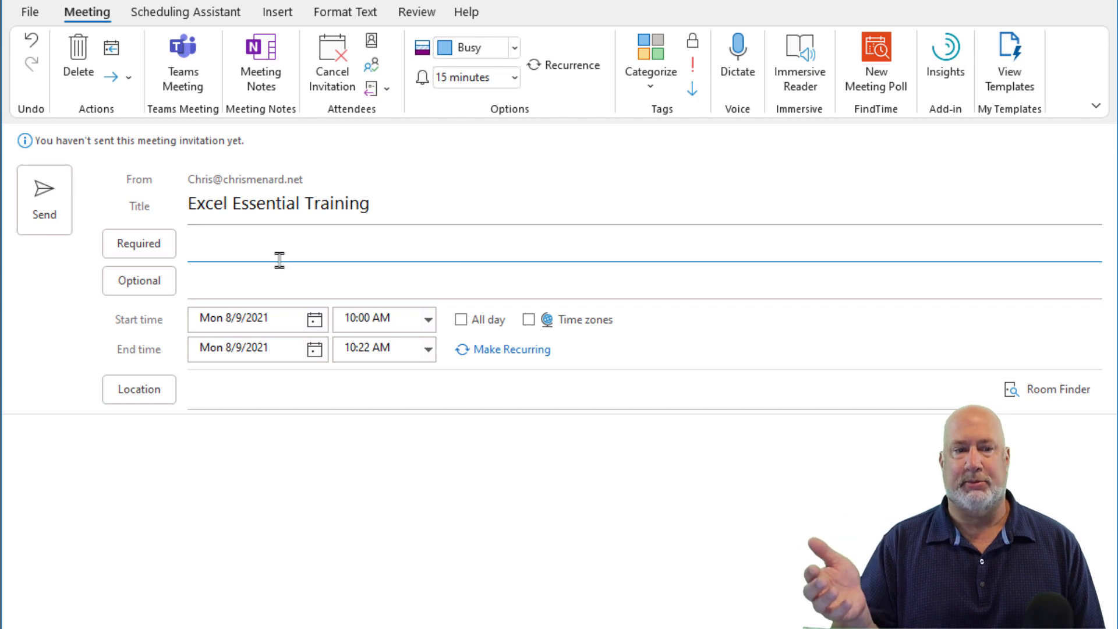
Add the colleague from the chrismenard.net domain as an optional attendee and set the meeting's end time to 11:30 AM.
left_click(262, 290)
type("car")
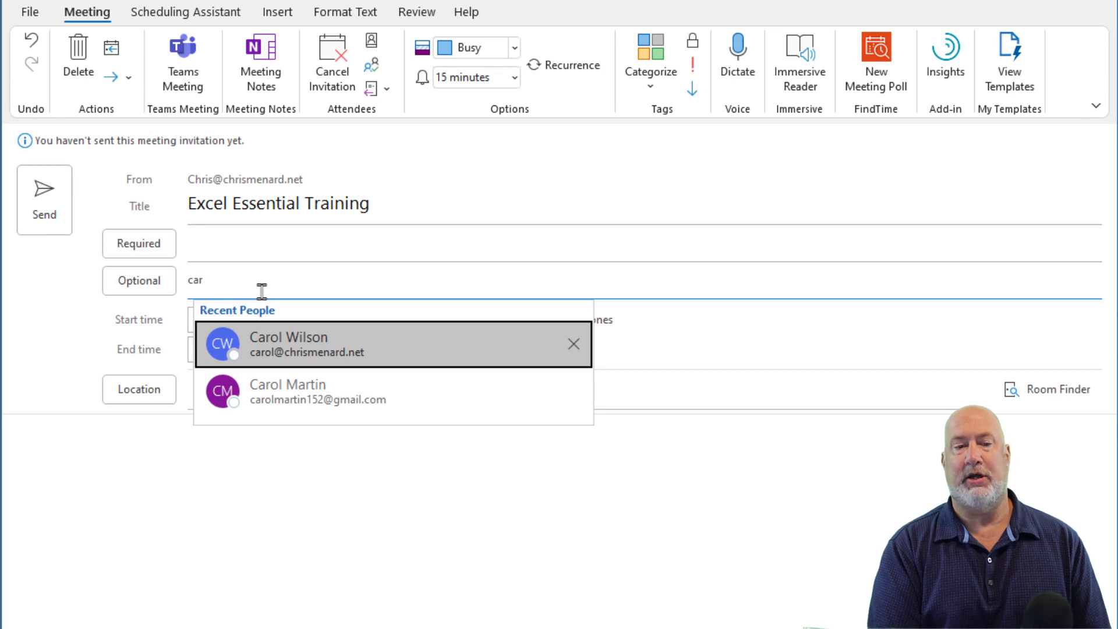
left_click(294, 362)
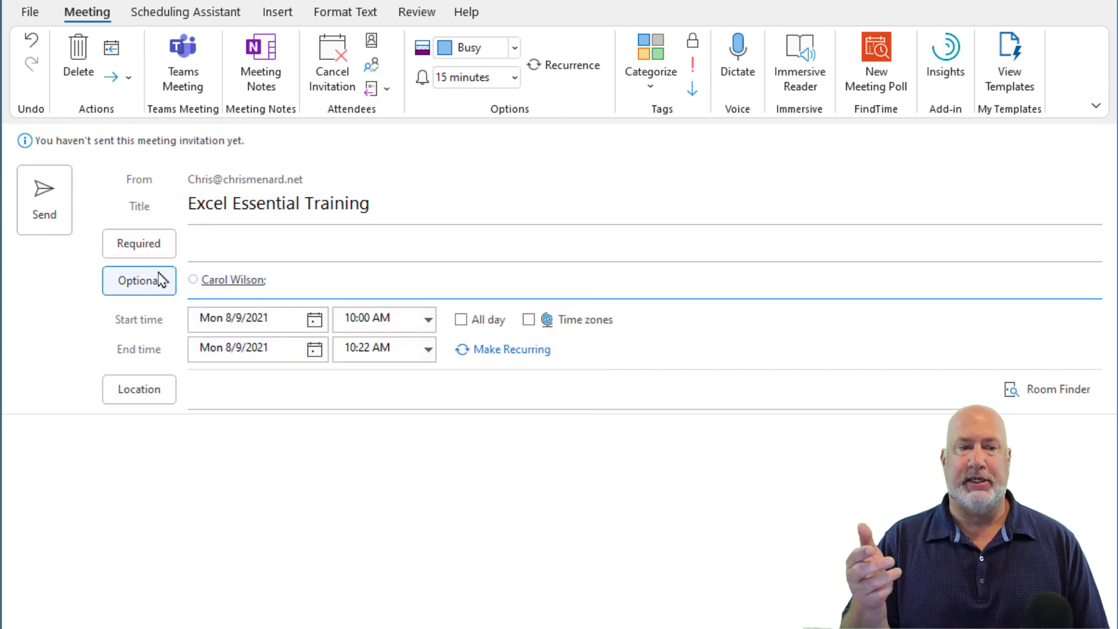
left_click(428, 352)
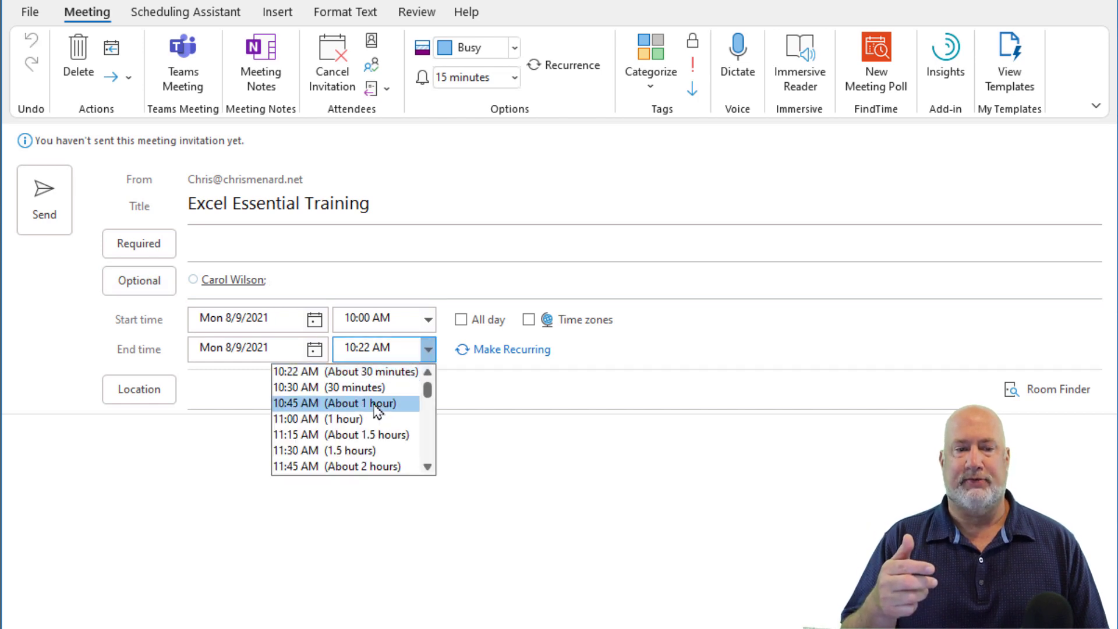
left_click(359, 452)
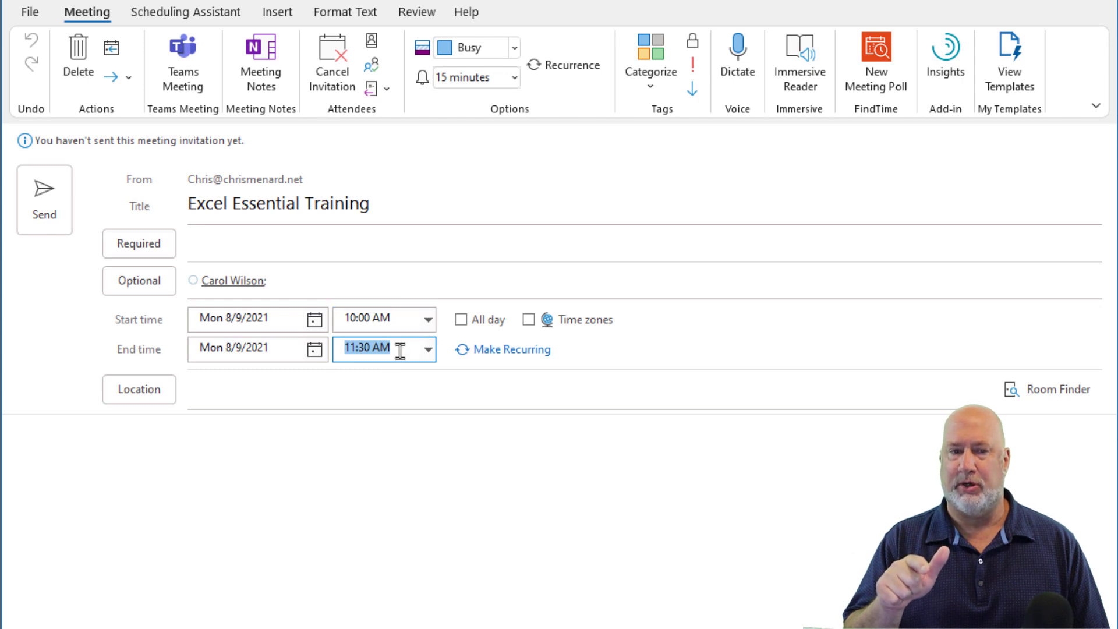
Write the body "Covered in Excel Essentials:" with bullets "Why use Excel?", "Inserting and deleting rows and columns", "Adding text and numbers", "Working with Charts", plus download link.
left_click(260, 395)
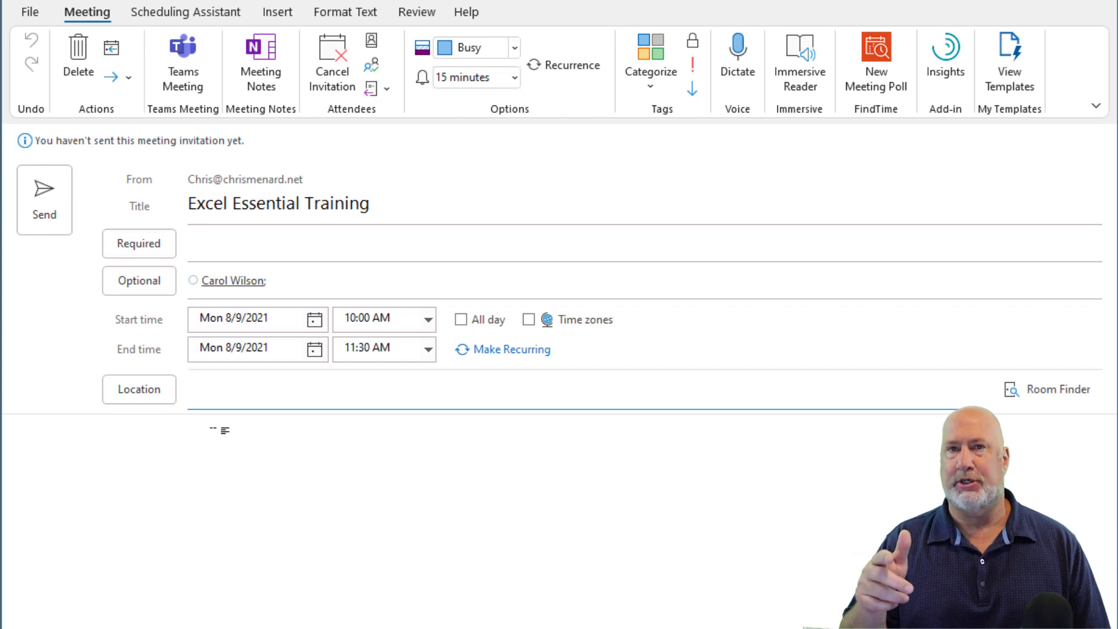
left_click(213, 429)
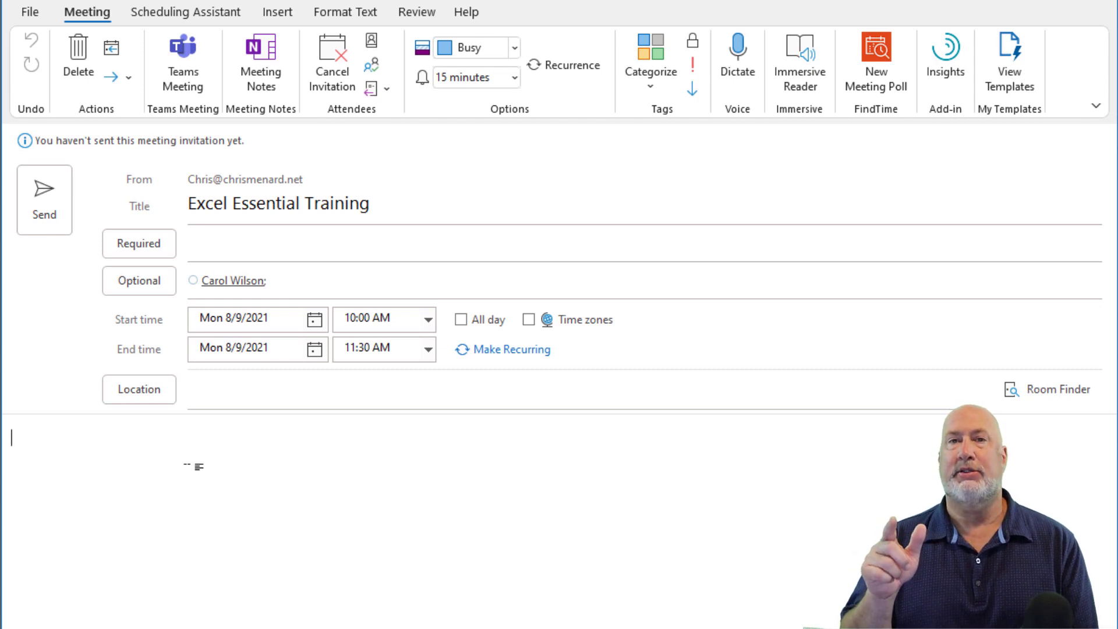
type("Covered in Excel Essentials: Why use Excel? Inserting and deleting rows and columns Adding text and numbers Working with Charts  Files you will need  to download before training: https://chrismenardtraining.com")
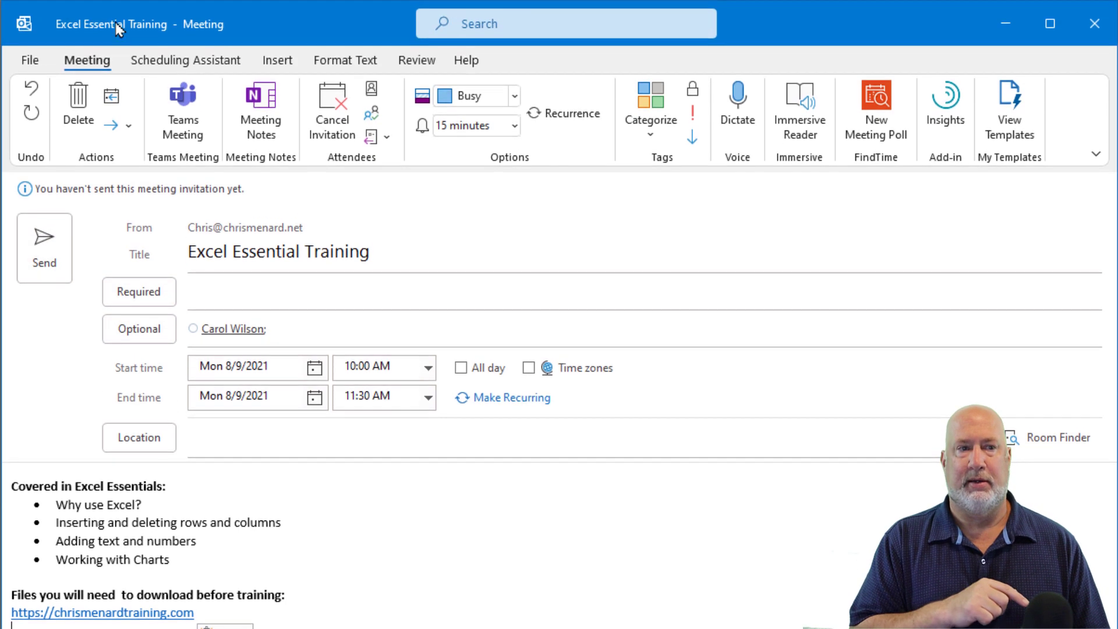
Save the meeting as an Outlook Template named Excel Essential Training.oft and close the request without saving changes or sending it.
left_click(32, 68)
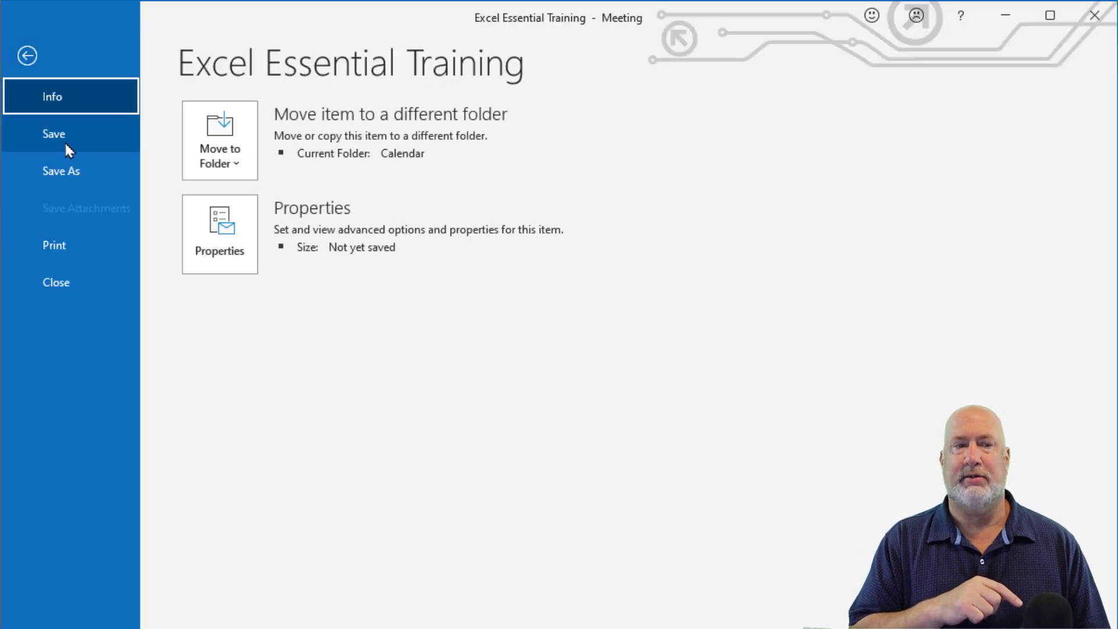
left_click(77, 172)
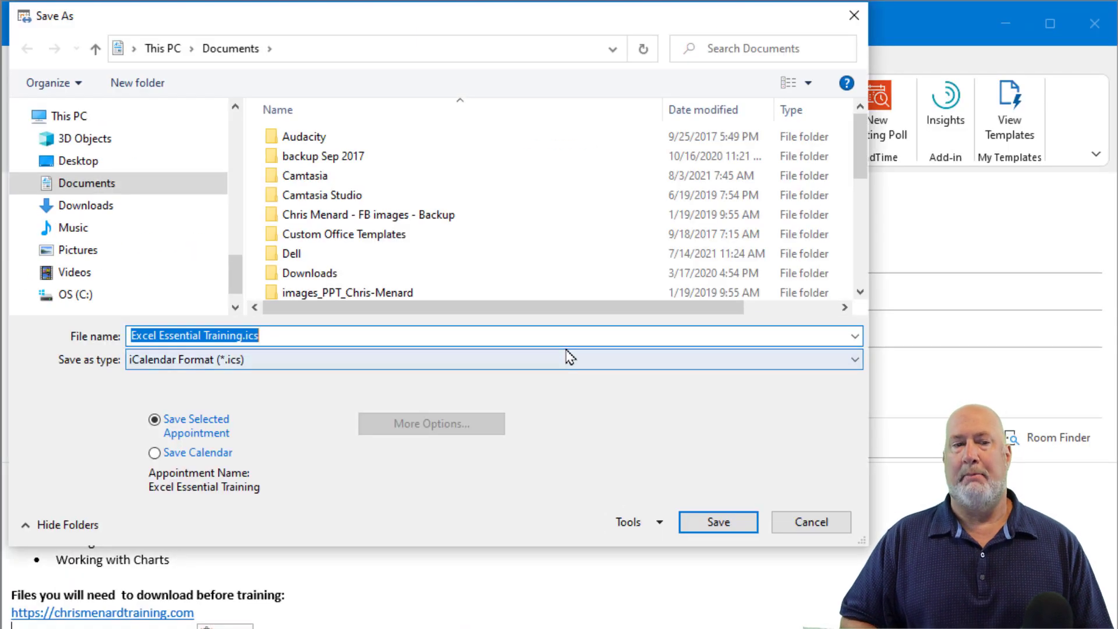
left_click(178, 362)
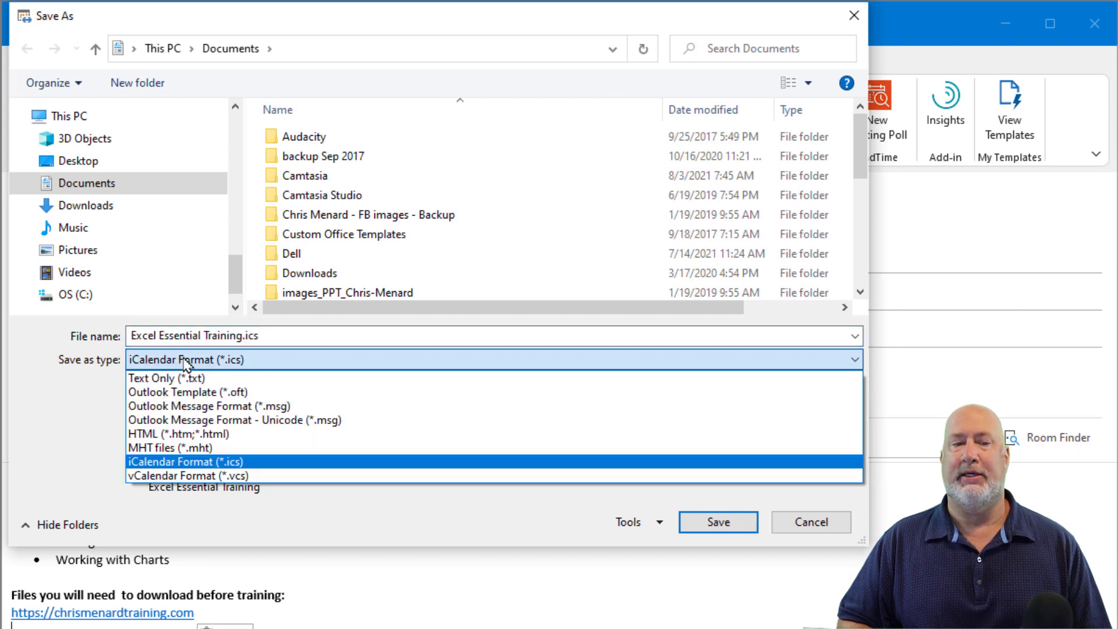
left_click(217, 391)
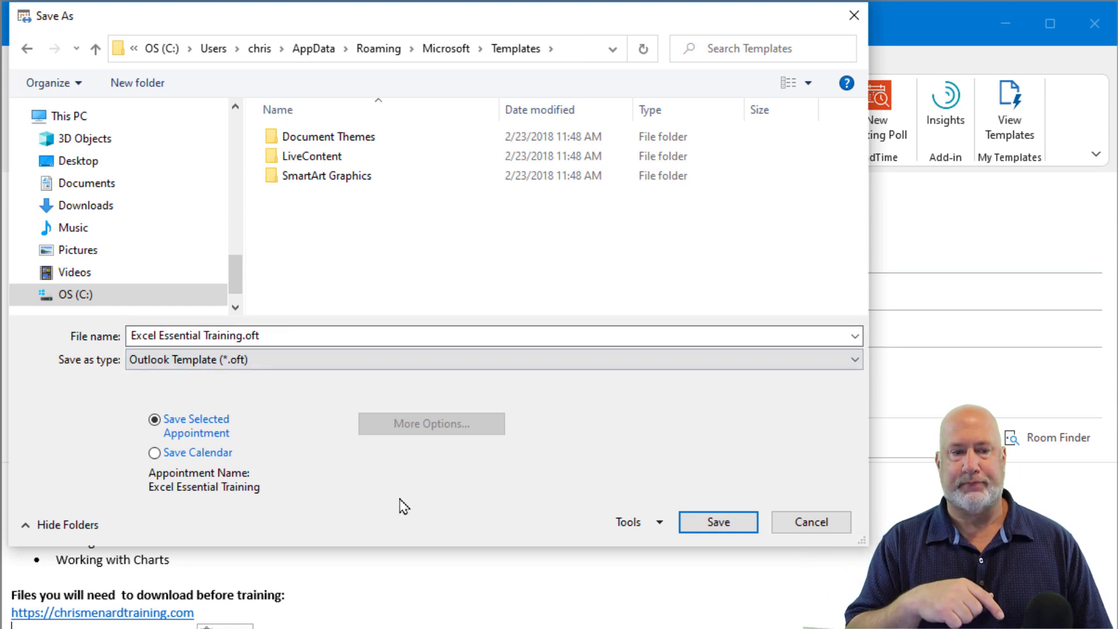
left_click(718, 522)
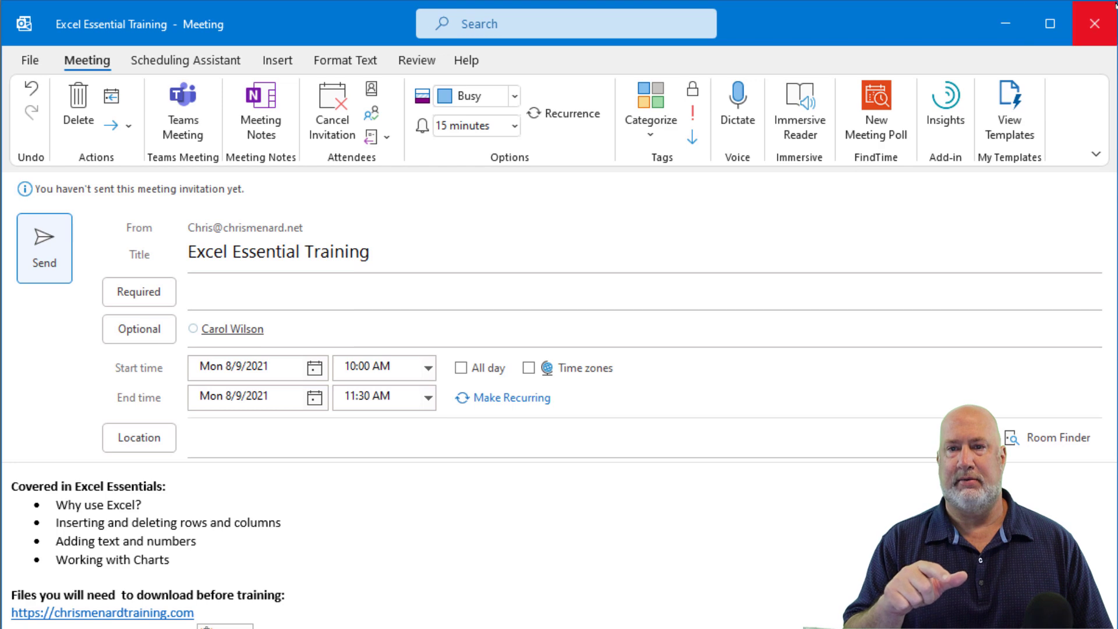
left_click(1103, 24)
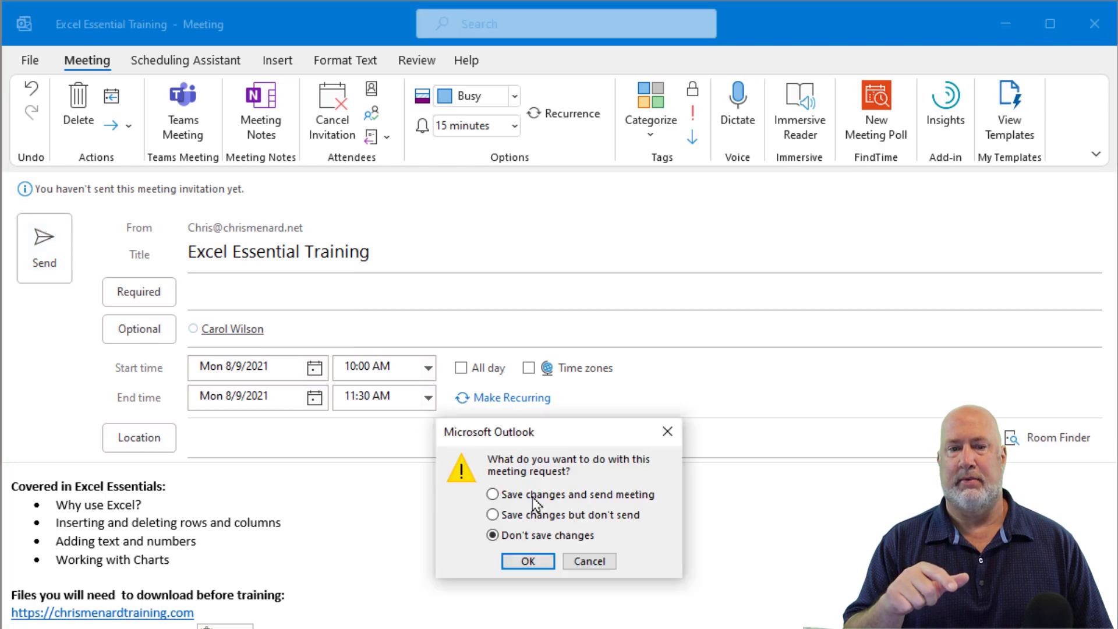
left_click(525, 562)
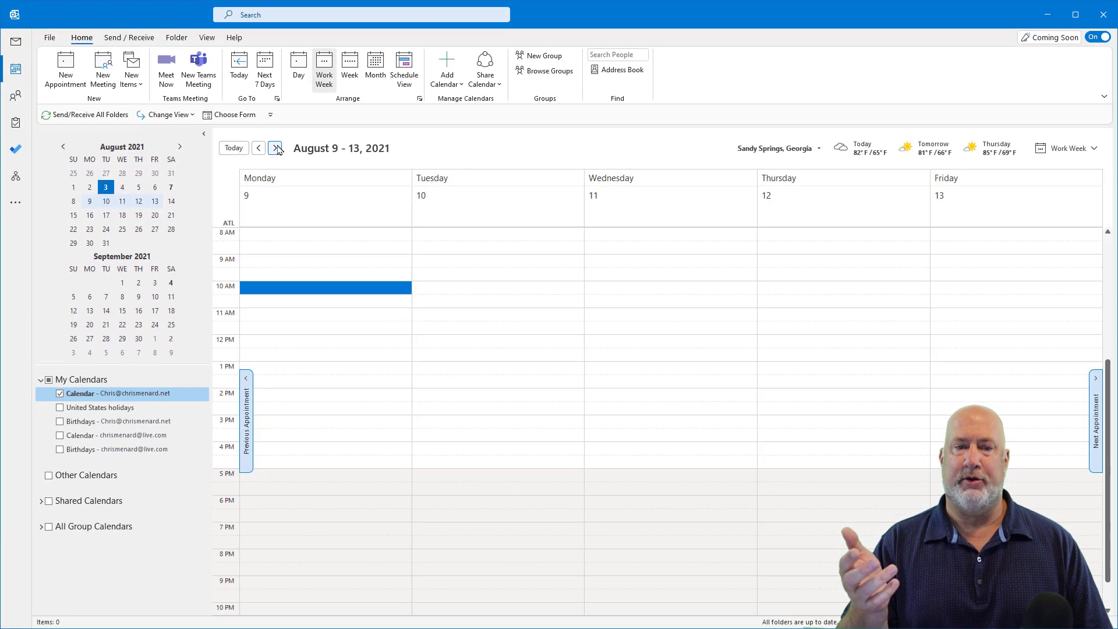
Go to the calendar week of August 23 - 27, 2021 and select the 10 AM slot on Tuesday.
left_click(438, 234)
left_click(276, 148)
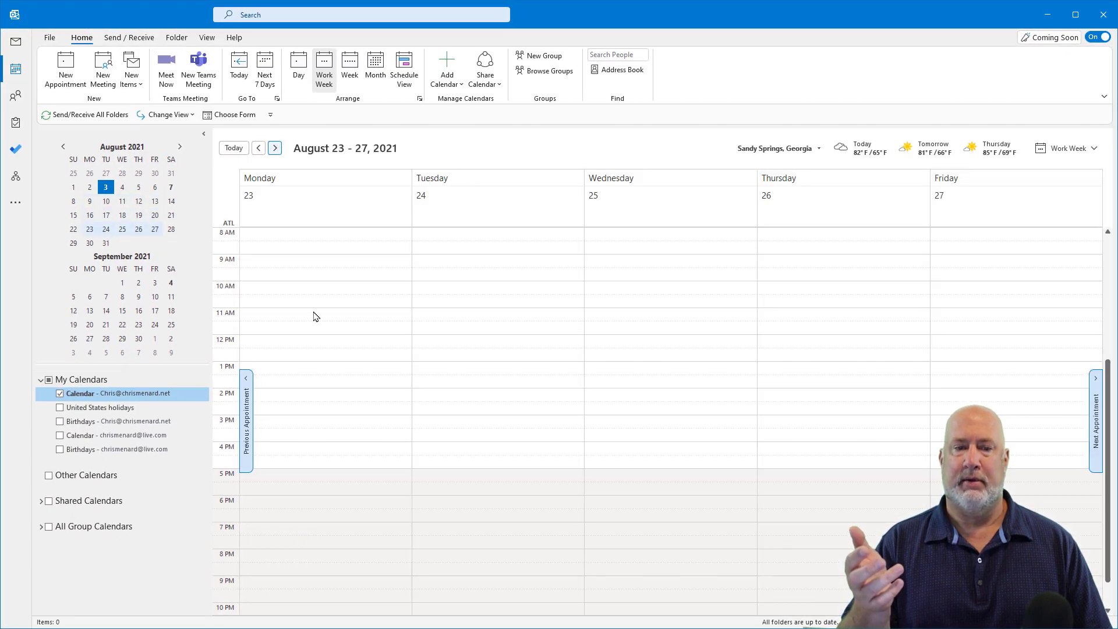
left_click(452, 293)
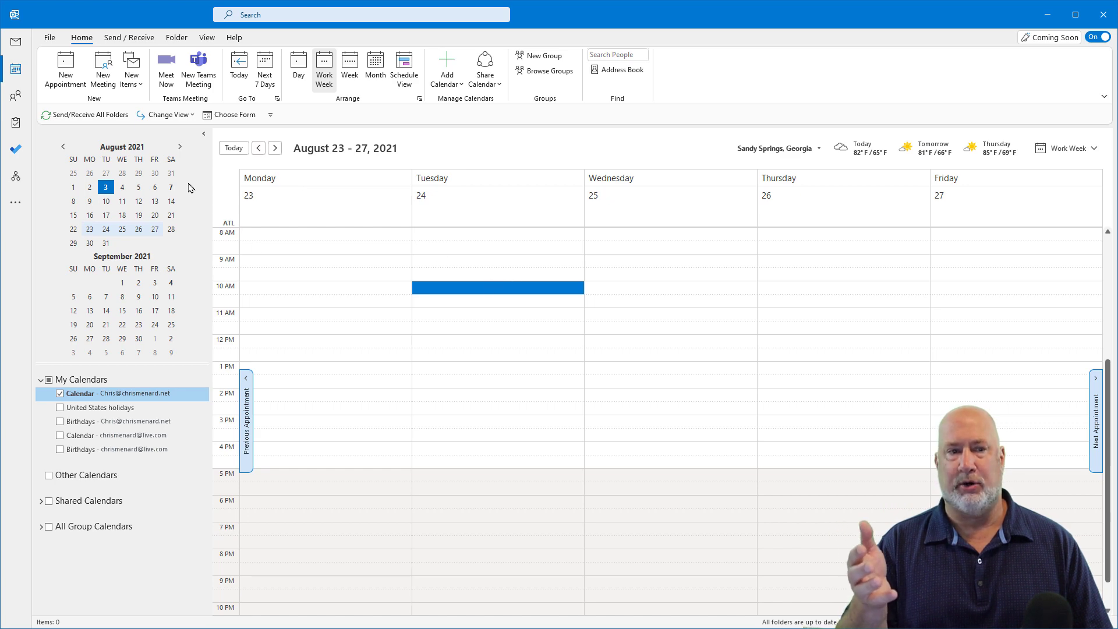
Open a new meeting from the Excel Essential Training form stored under User Templates in File System.
left_click(127, 89)
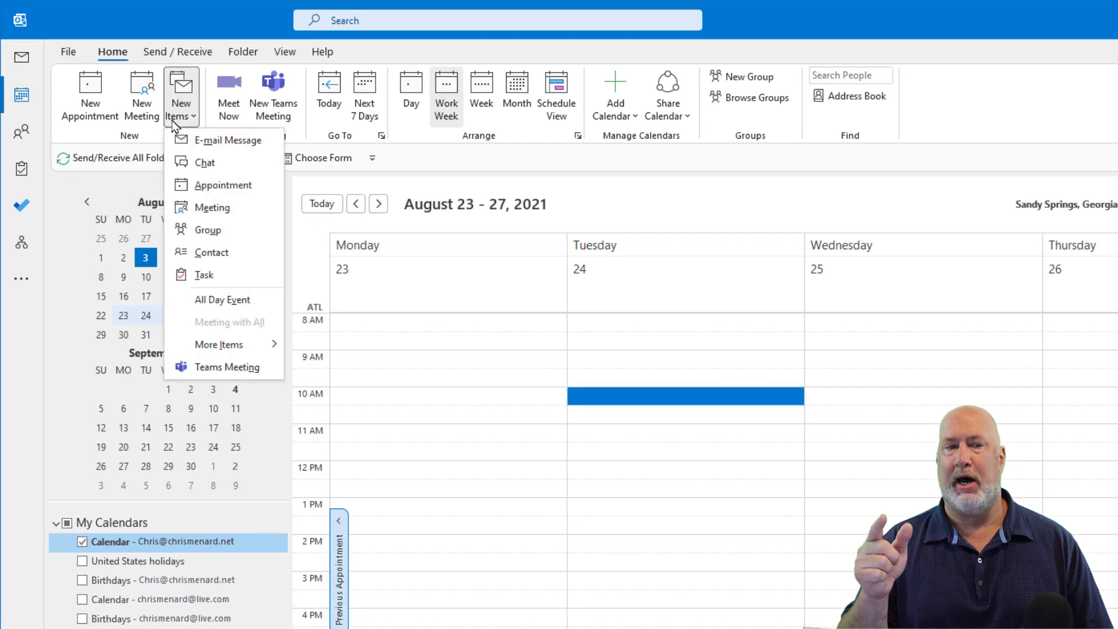
mouse_move(204, 345)
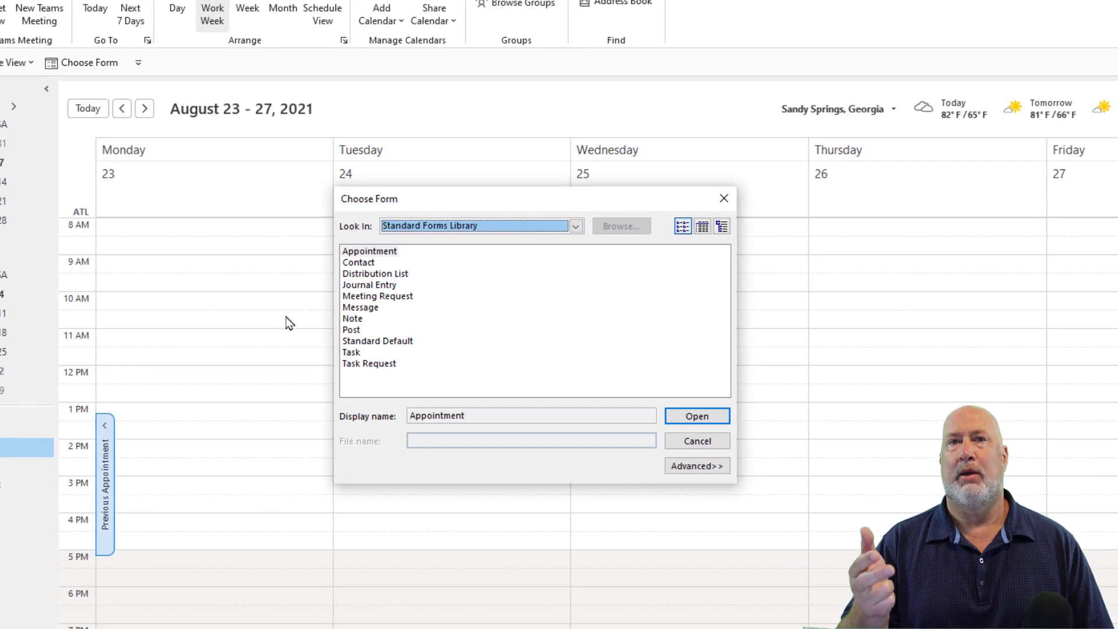
left_click(511, 229)
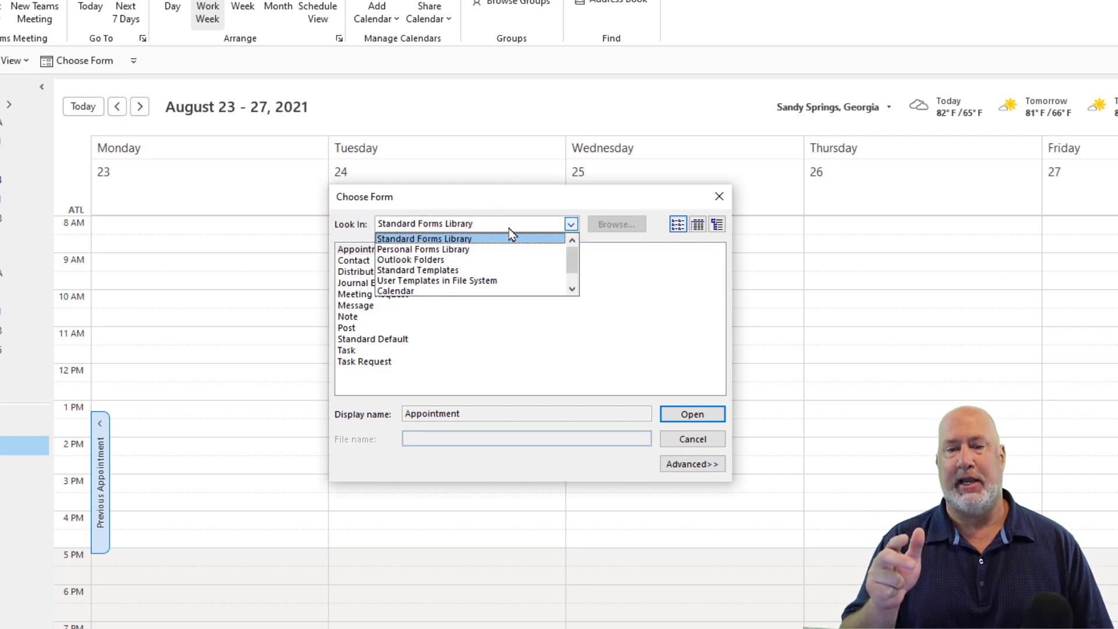
left_click(435, 282)
left_click(405, 269)
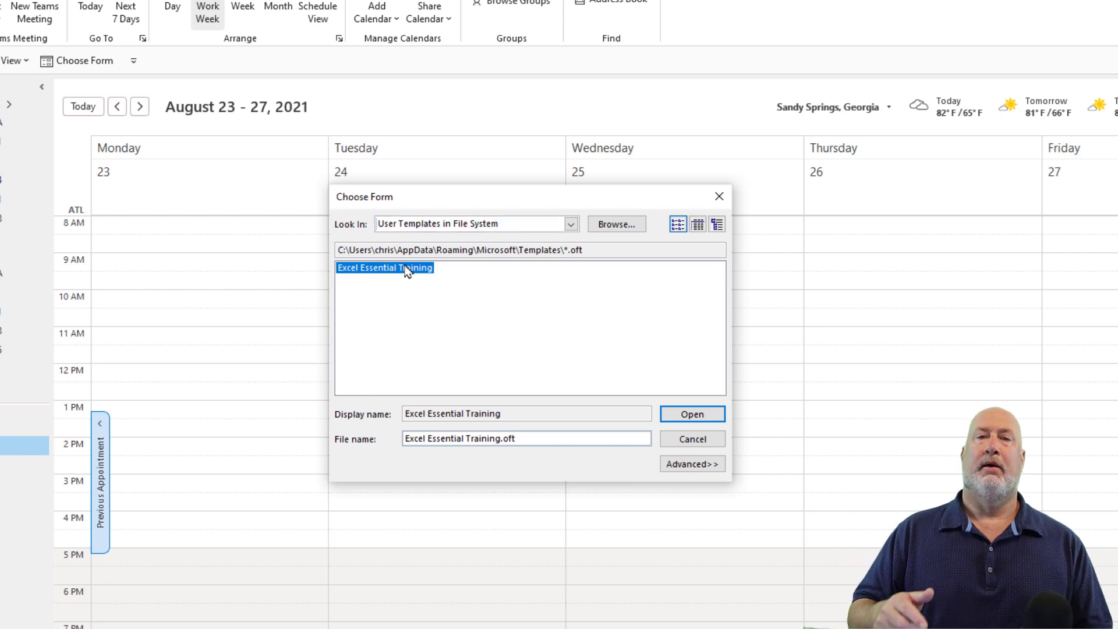
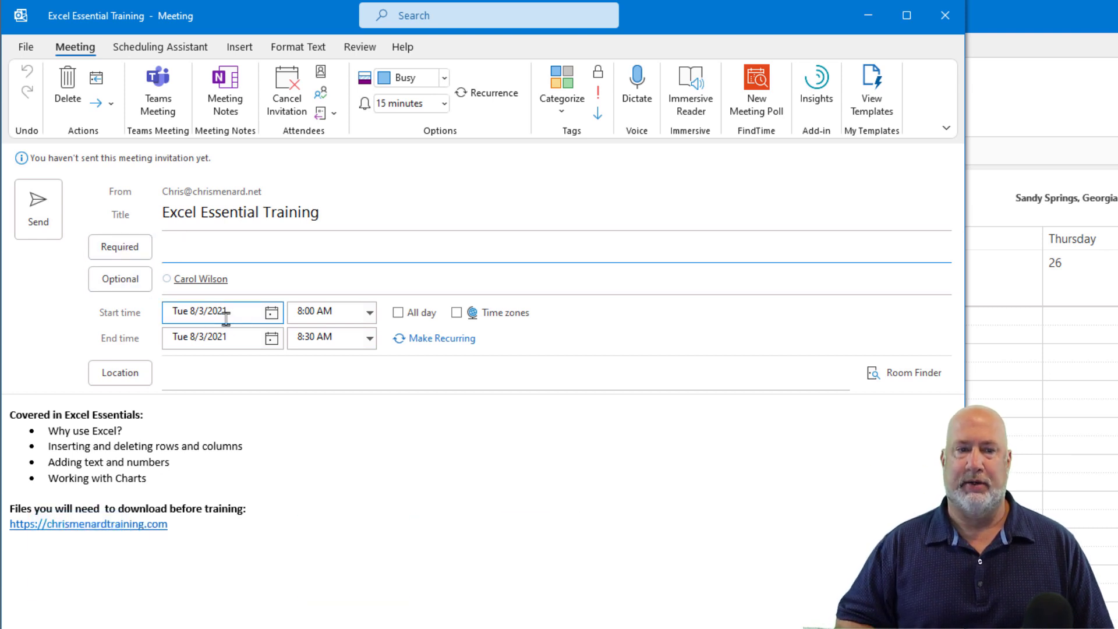
Set the start date of the meeting created from the template to Tuesday 8/17/2021.
left_click(265, 317)
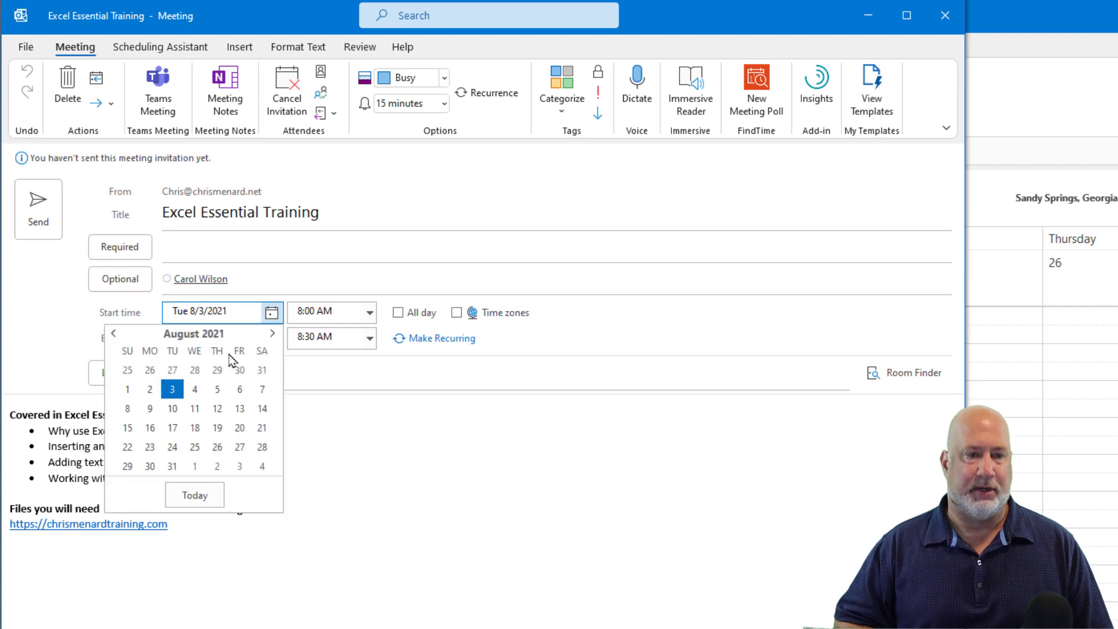
left_click(272, 334)
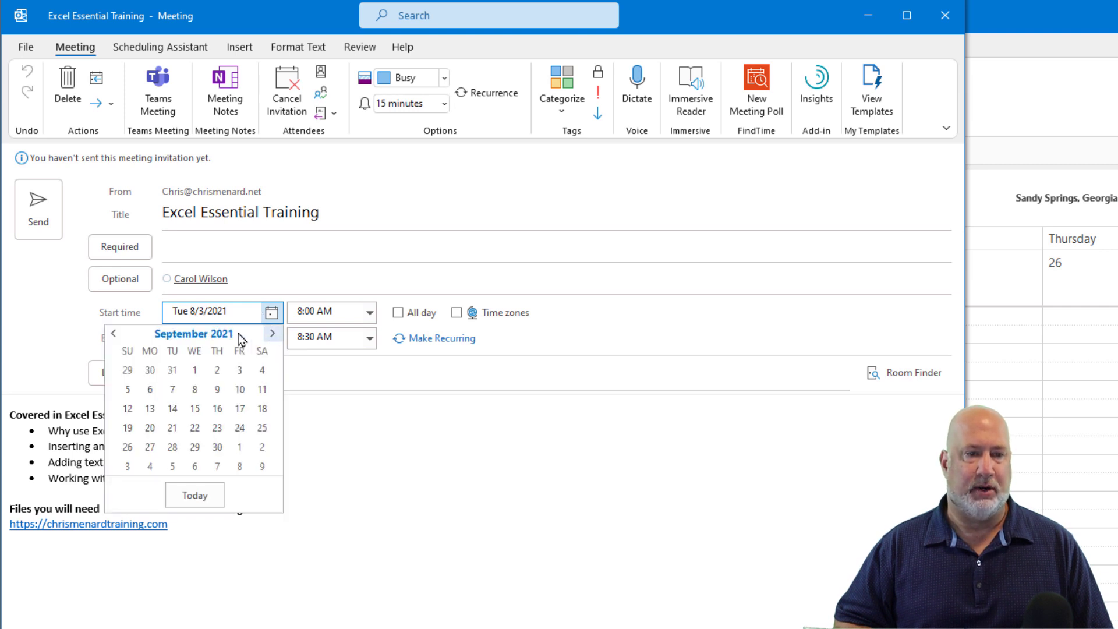
left_click(113, 334)
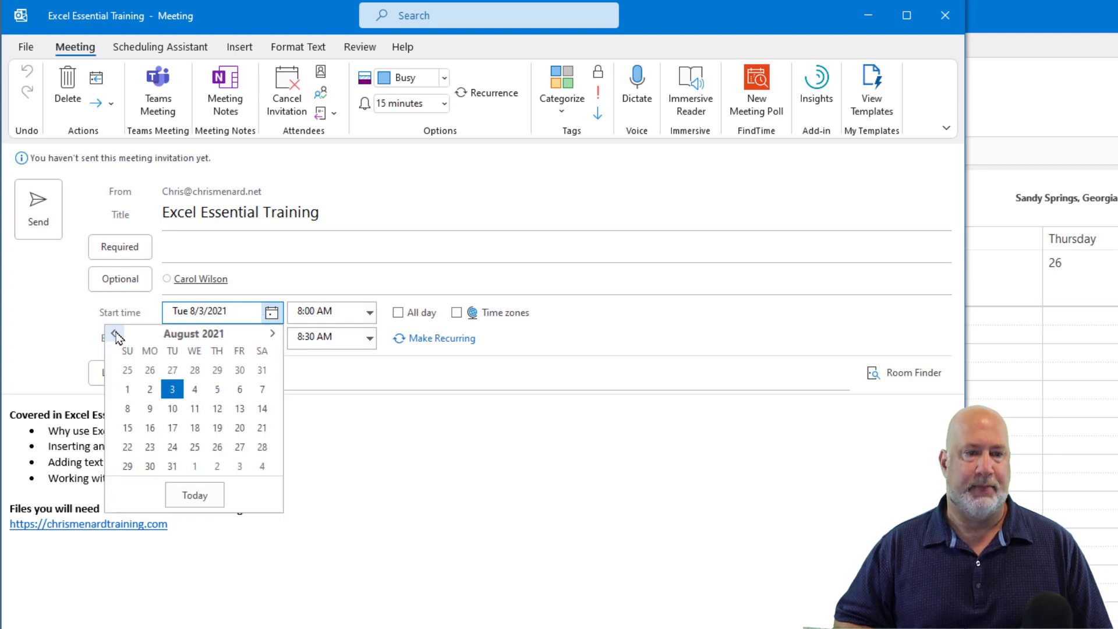
left_click(168, 429)
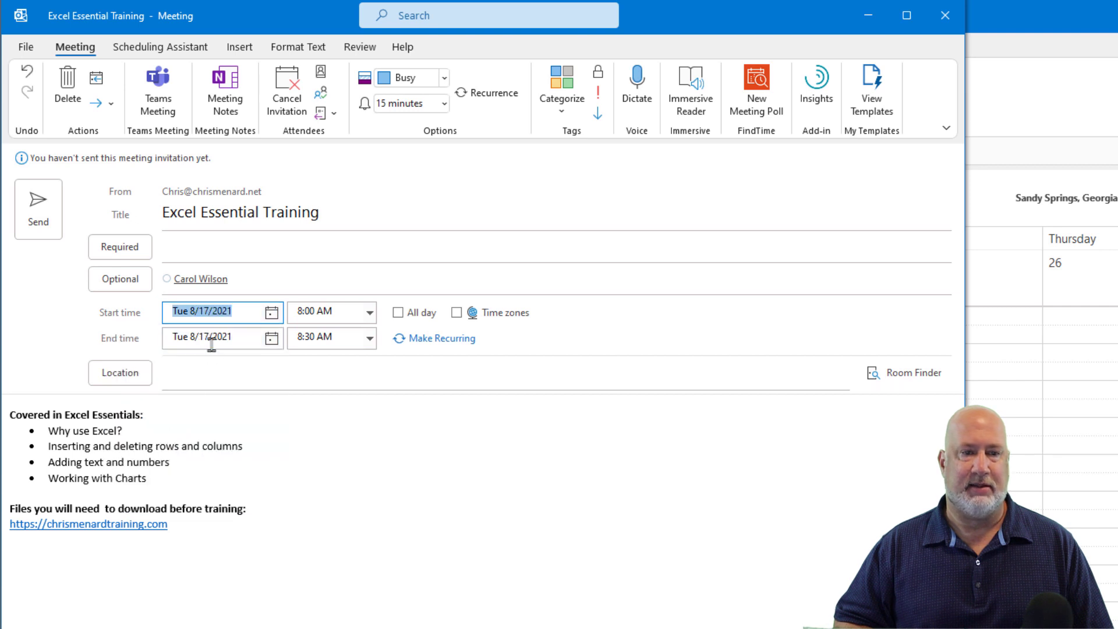
Set the meeting's start time to 9:00 AM and its end time to 10:30 AM.
left_click(370, 312)
left_click(332, 362)
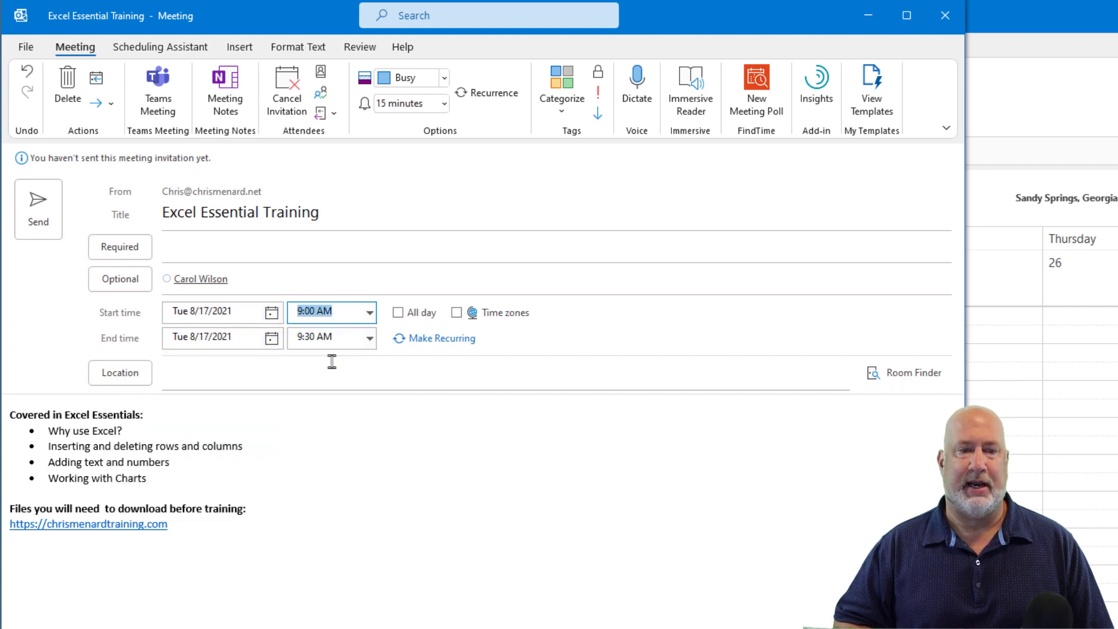
left_click(370, 338)
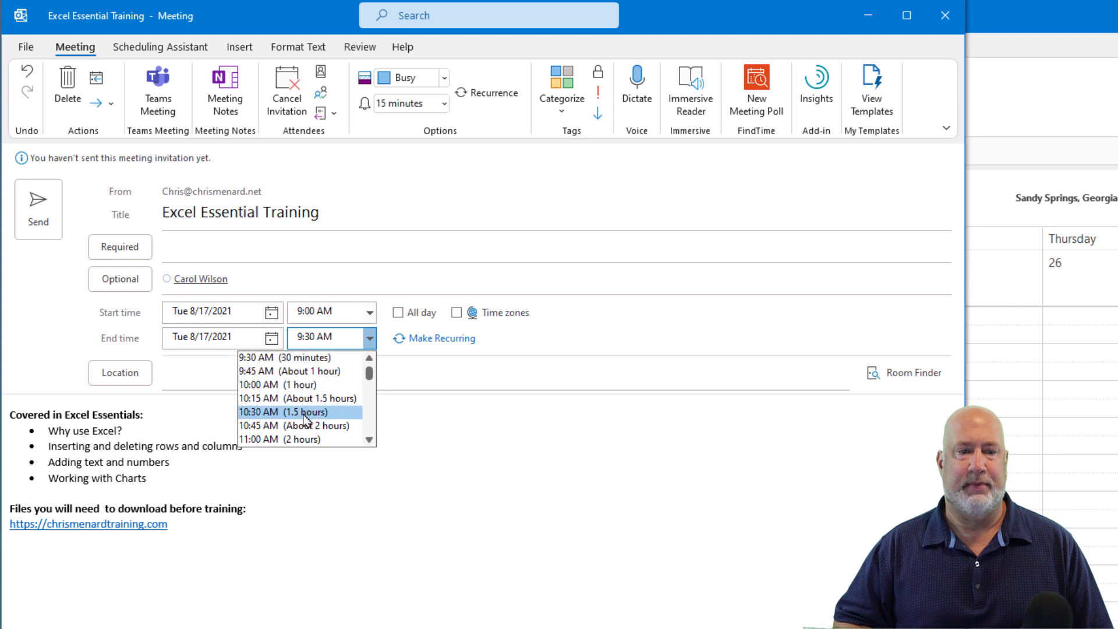
key("Escape")
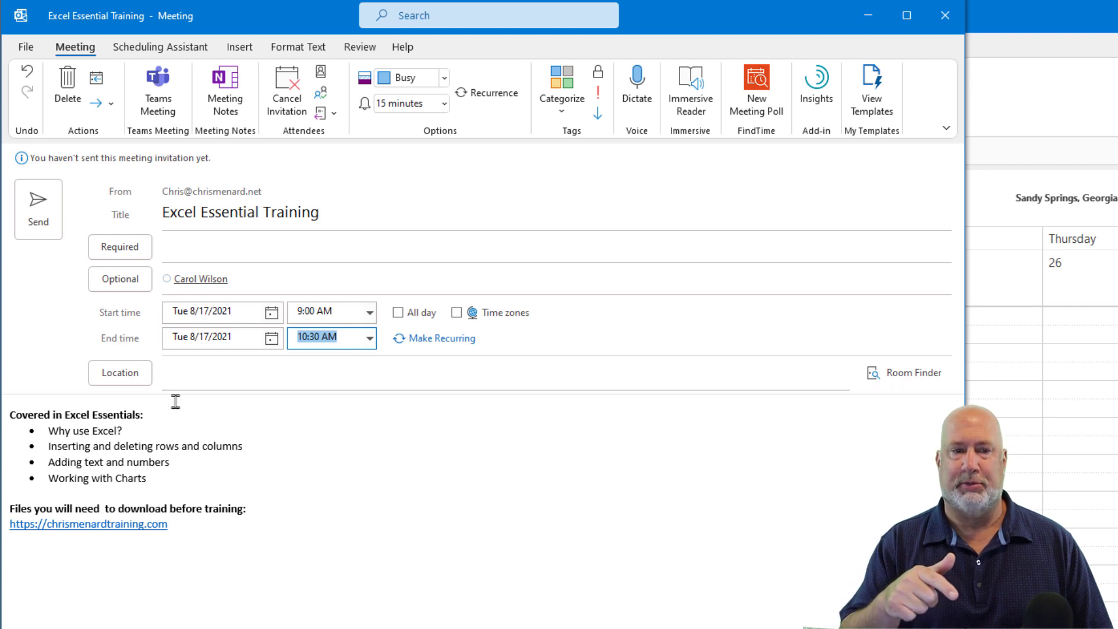
Add a contact from the recent people suggestions as the meeting's required attendee.
left_click(187, 254)
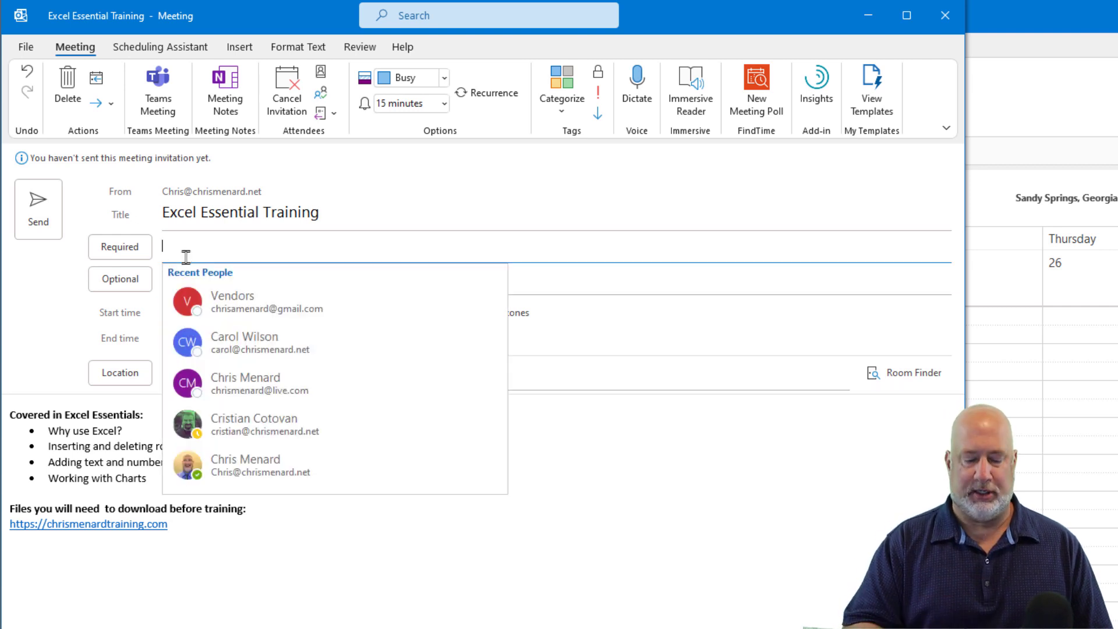
type("cri")
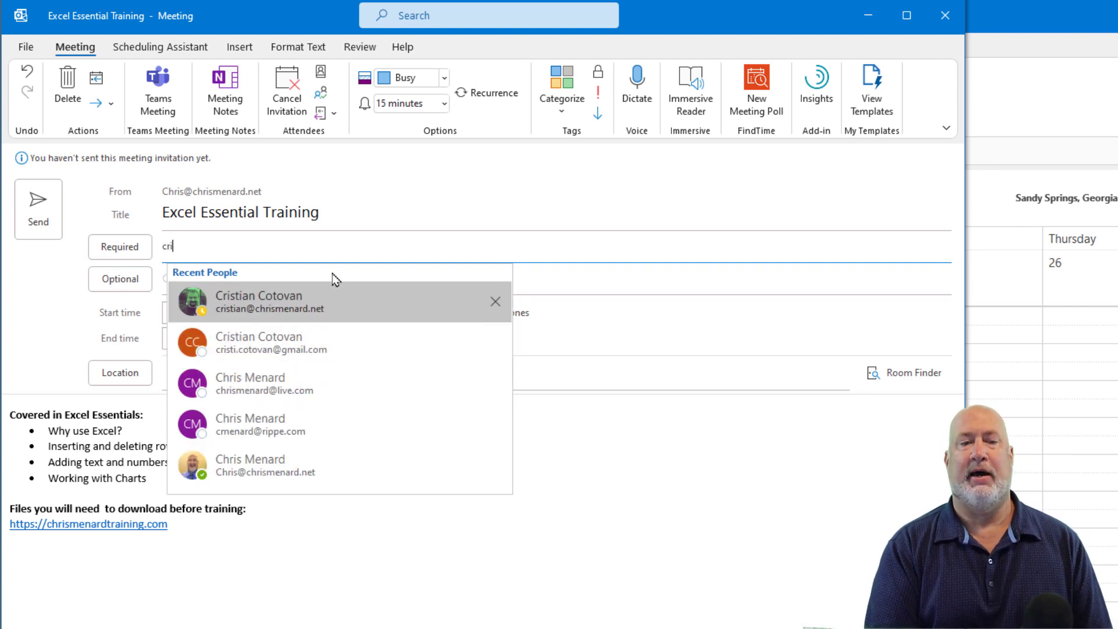
left_click(306, 293)
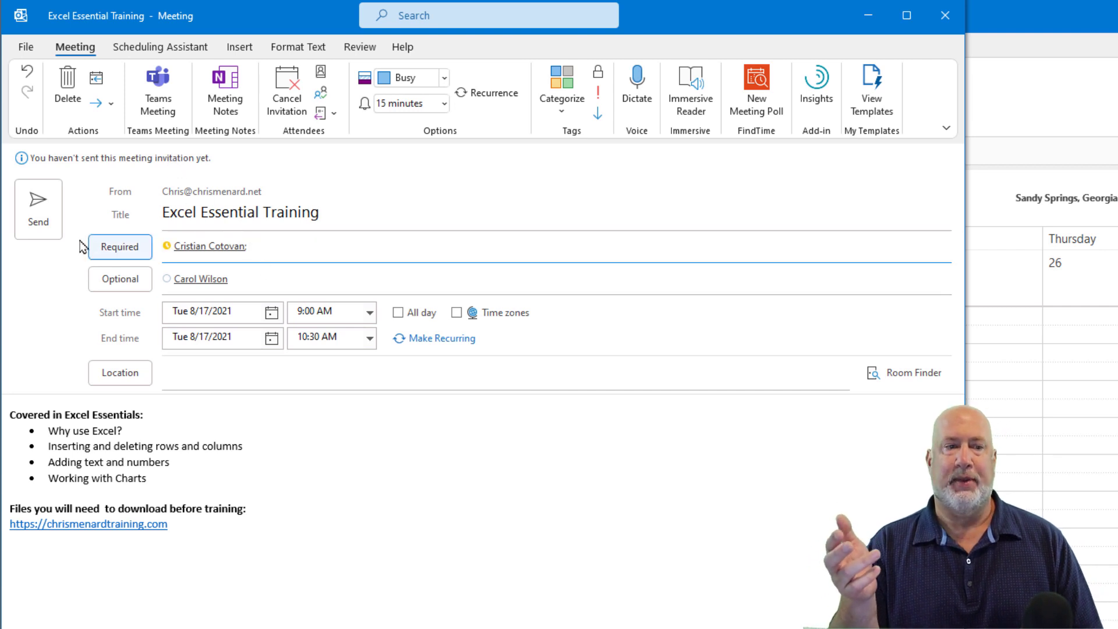
Send the Excel Essential Training meeting request without a location and preview its entry in the calendar on Tuesday, August 17.
left_click(36, 232)
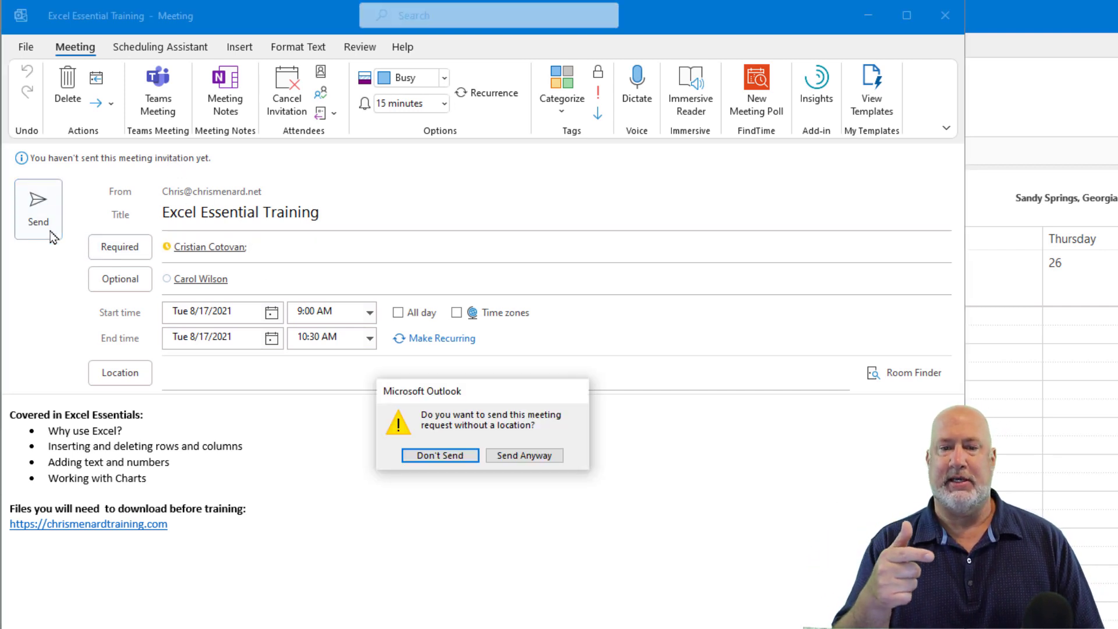
left_click(526, 456)
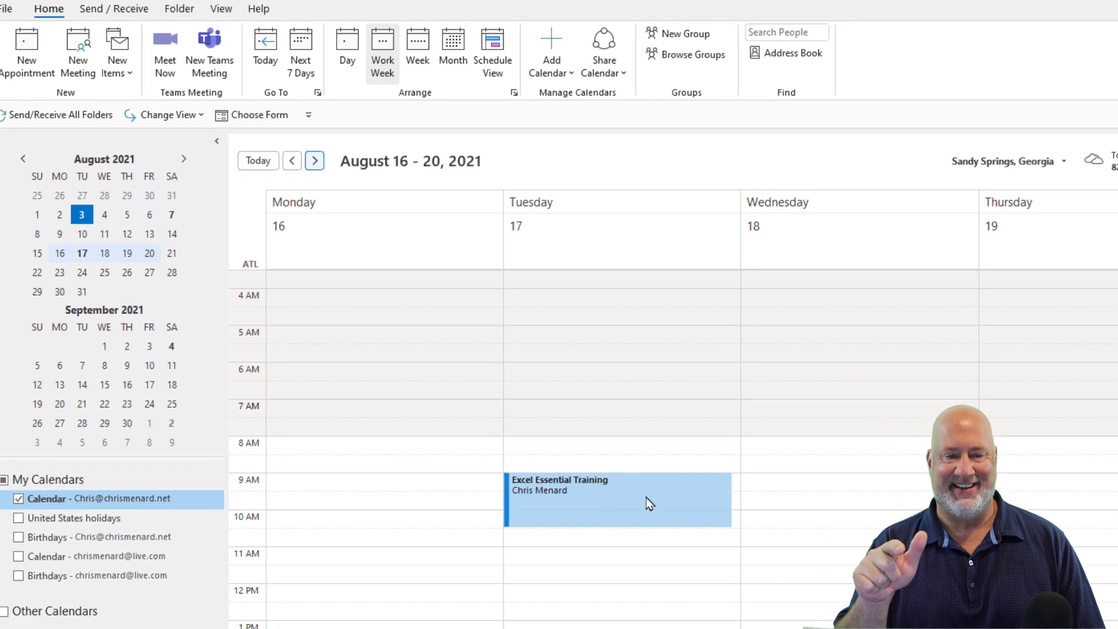
mouse_move(681, 542)
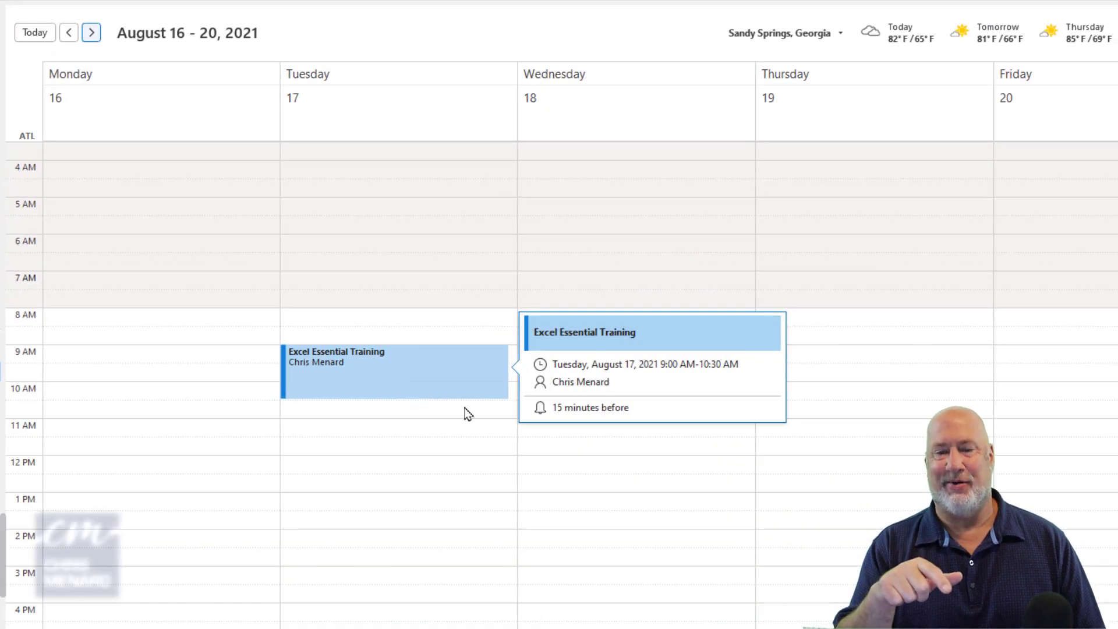